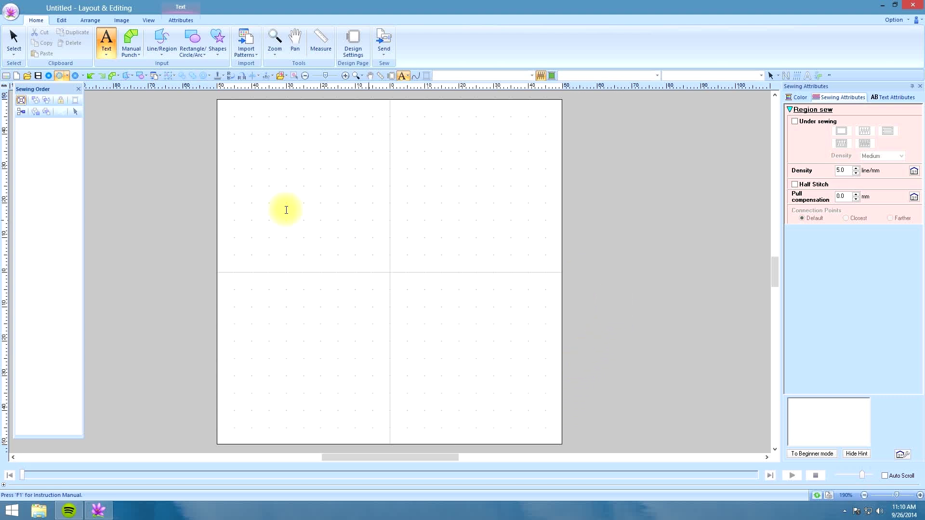
- Choose the plain Text tool from the Home tab's Text options
click(102, 40)
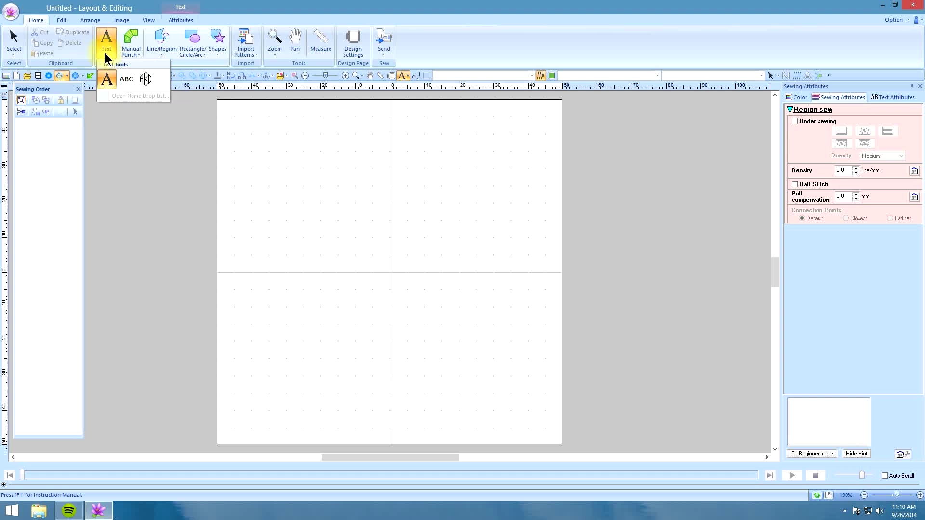
click(107, 77)
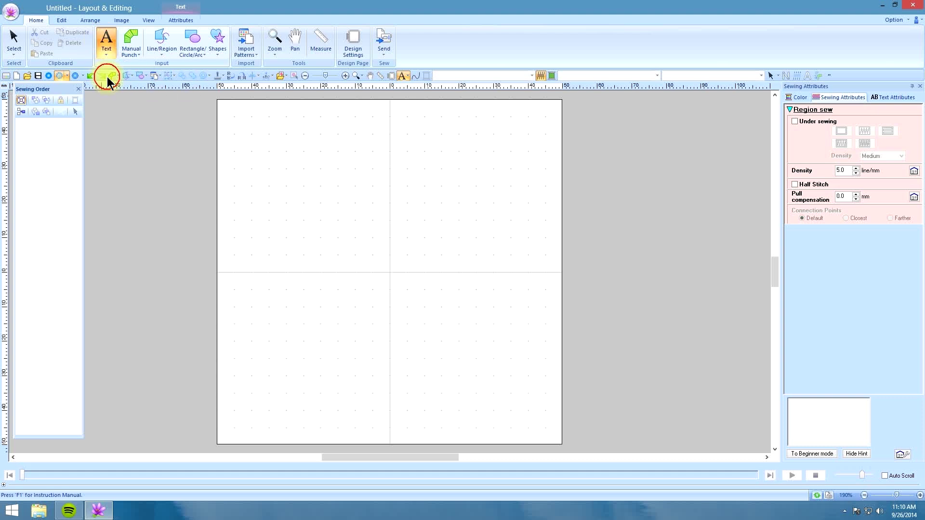
- Browse the font list and close it, leaving Sceptre selected
click(154, 37)
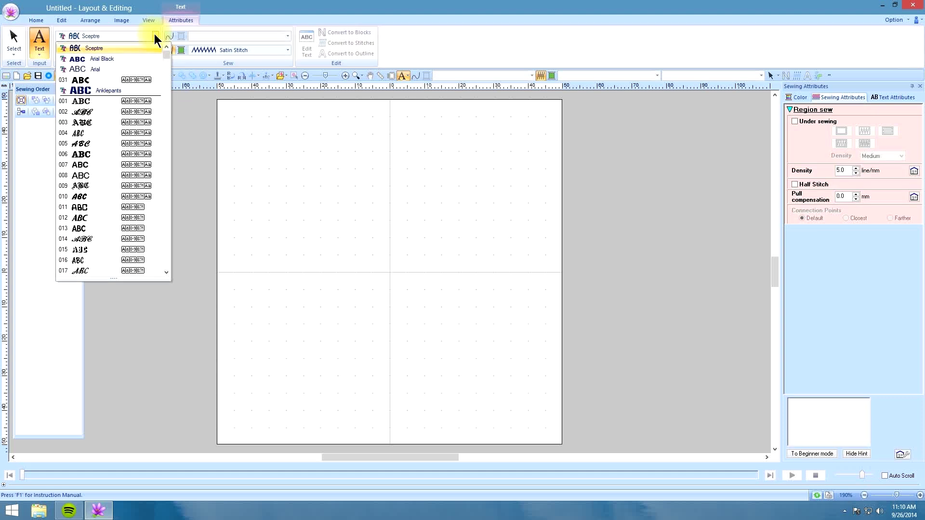
drag(167, 51, 167, 77)
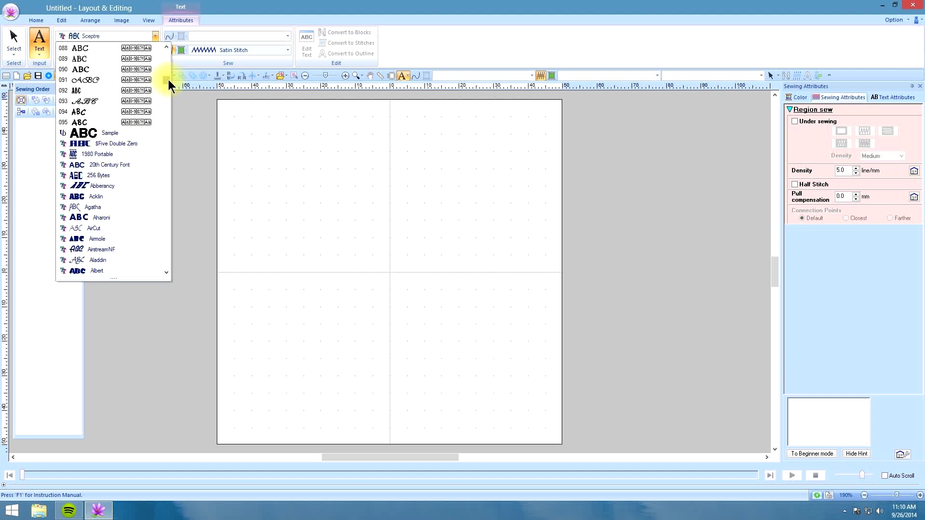
drag(166, 79, 163, 132)
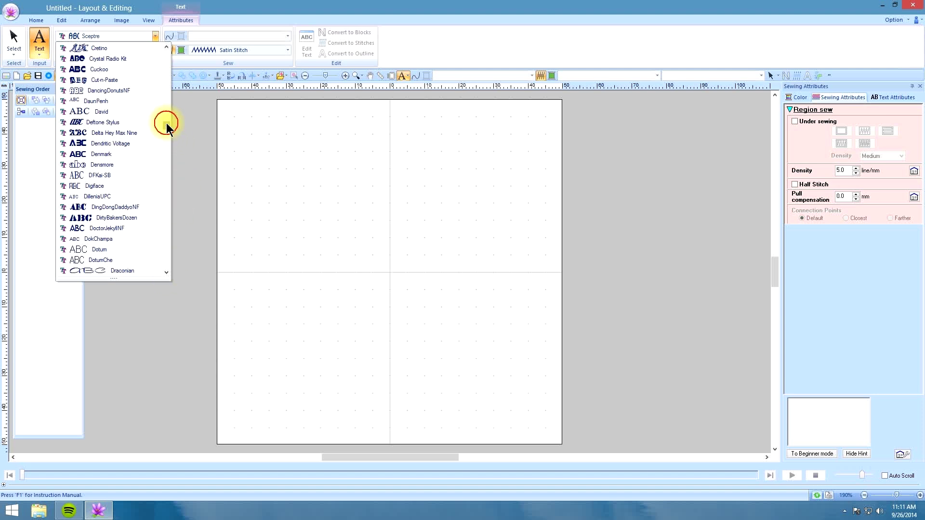
mouse_move(166, 122)
mouse_down()
mouse_move(168, 64)
mouse_move(166, 136)
mouse_up()
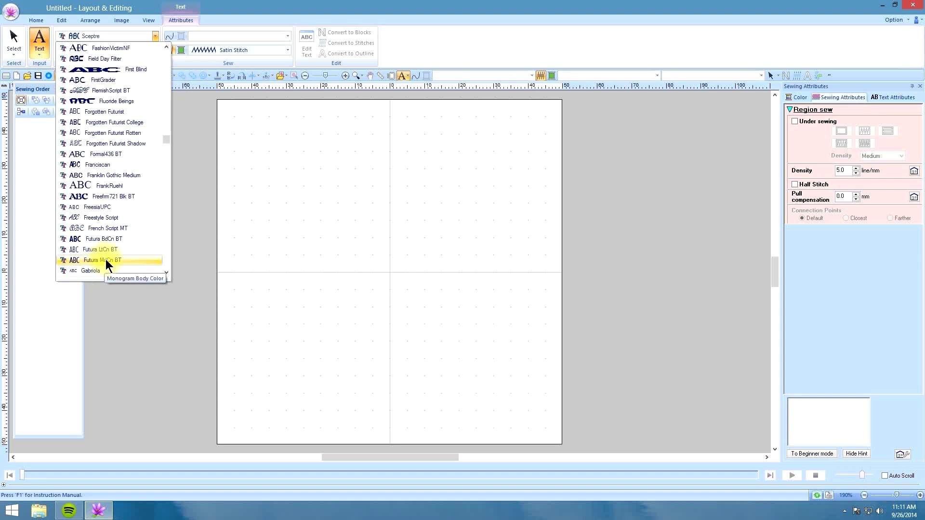
click(190, 247)
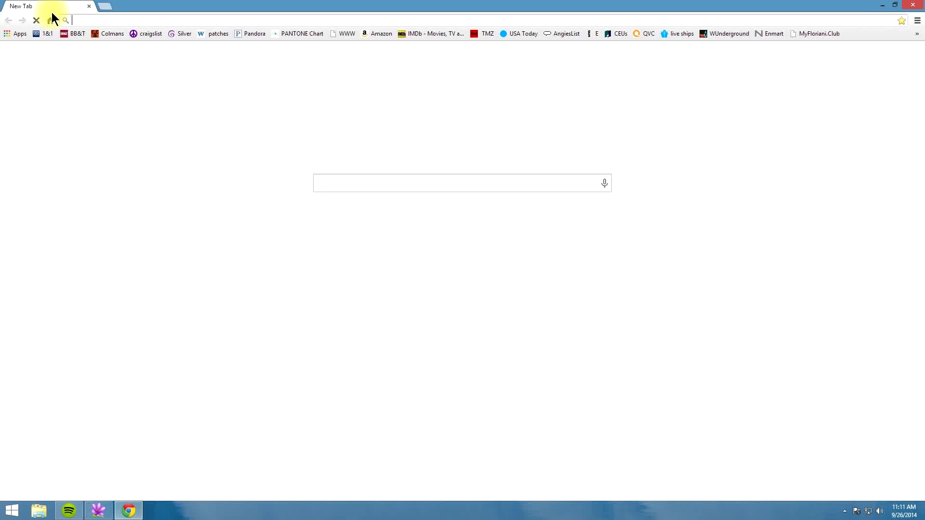
- Search Google for 'free fonts'
click(323, 186)
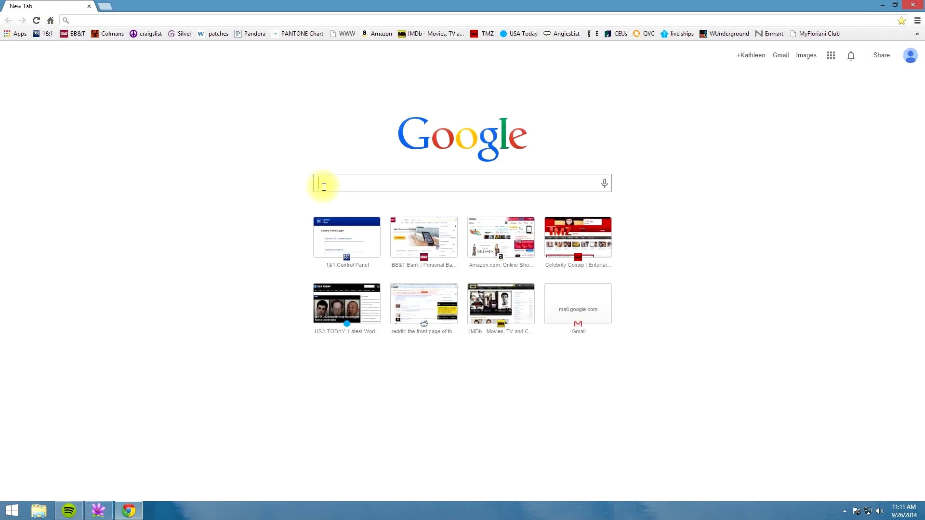
text(free )
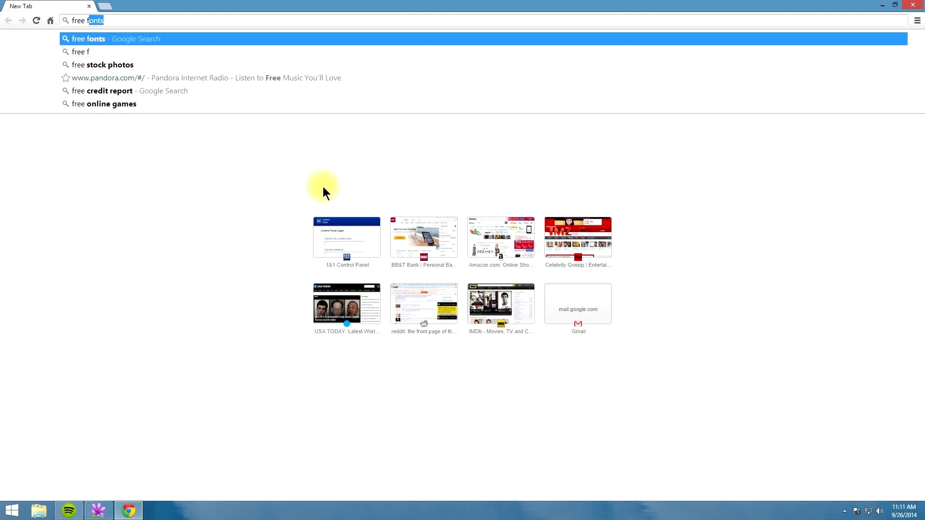
text(fonts)
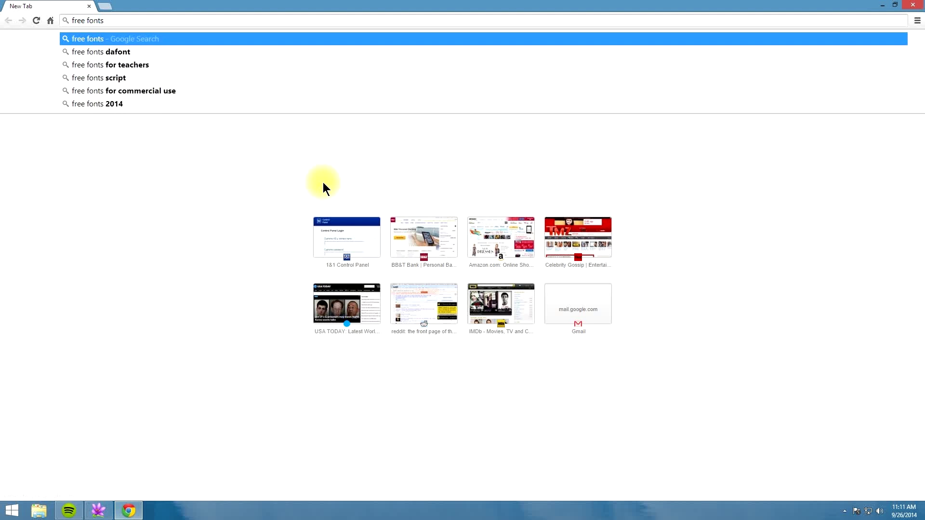
key(Return)
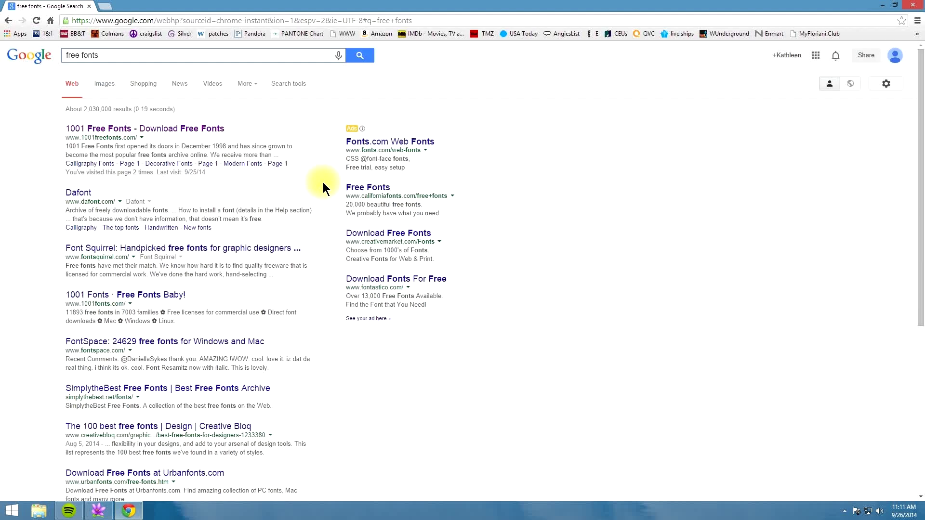
- Download Chapaza Italic as a zip from the 1001 Free Fonts site
click(105, 134)
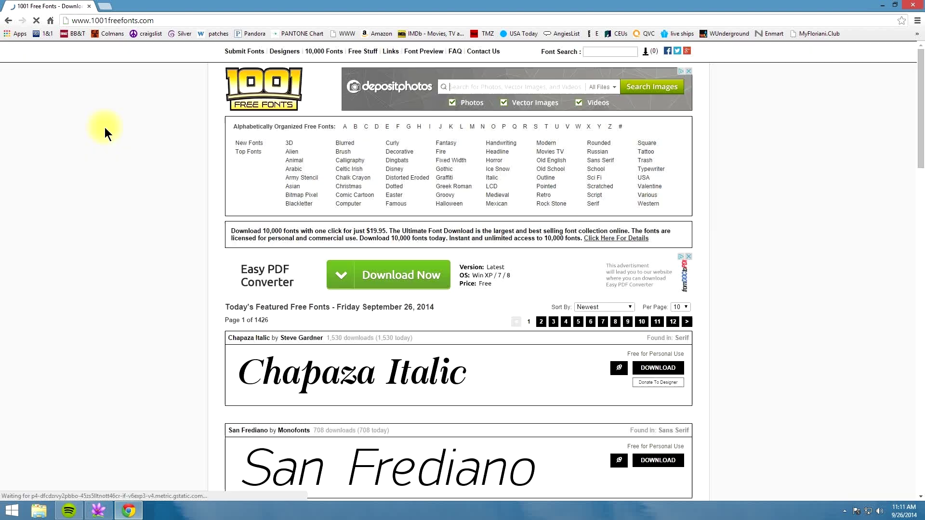
scroll(517, 364, down, 3)
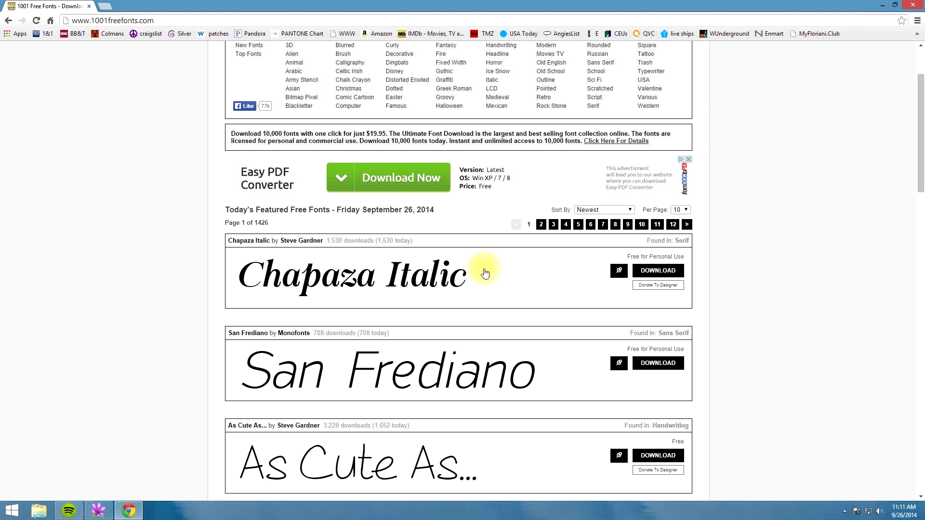
click(666, 273)
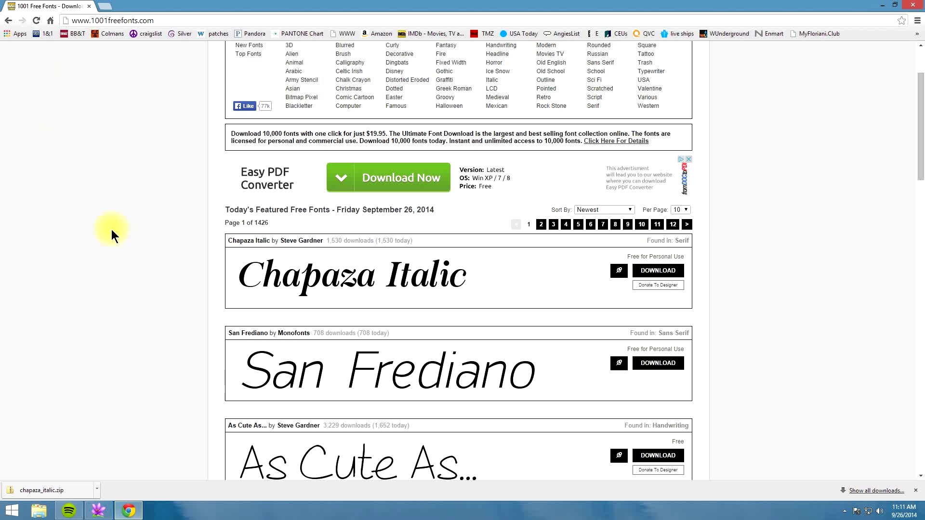
- Close Chrome and copy Chapaza Italic from chapaza_italic.zip in Downloads into Works in Progress
click(912, 8)
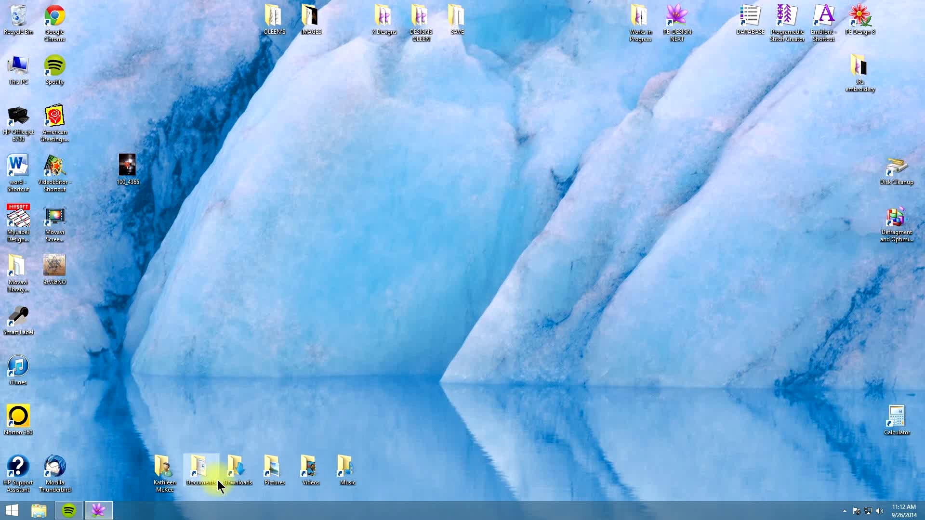
double_click(239, 469)
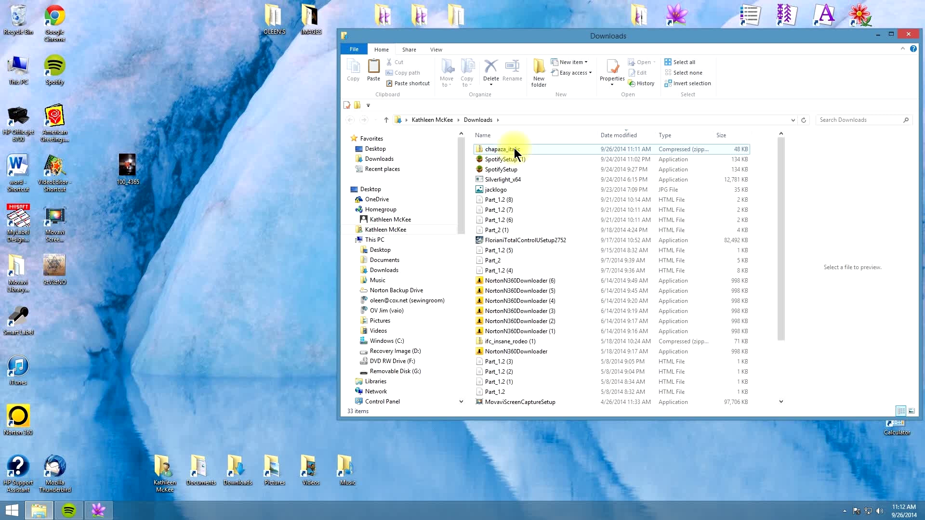
double_click(487, 151)
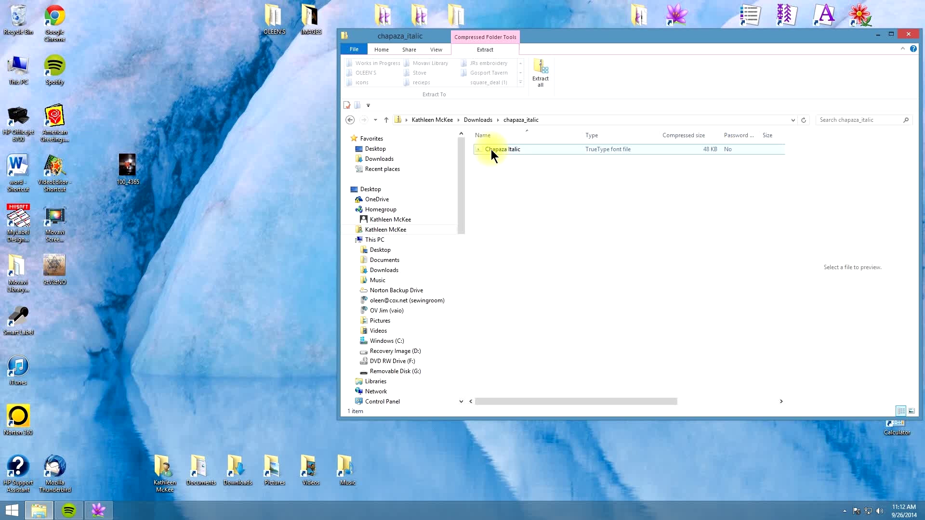
drag(482, 148, 638, 17)
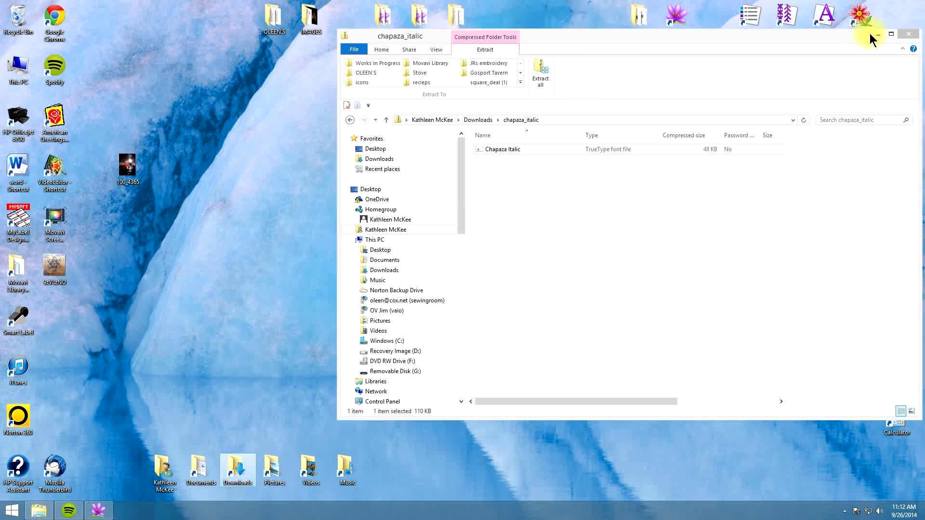
click(908, 40)
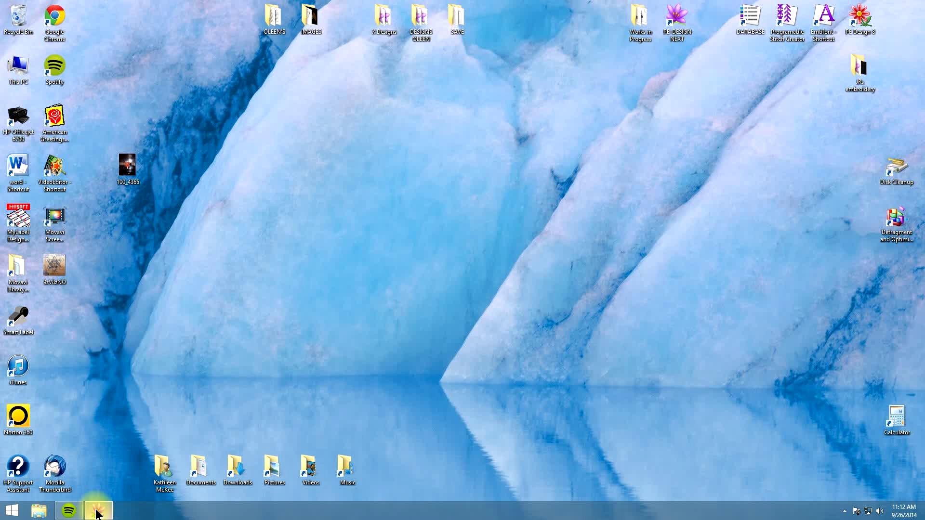
- Navigate File Explorer to the Fonts folder under C:\Windows
click(40, 512)
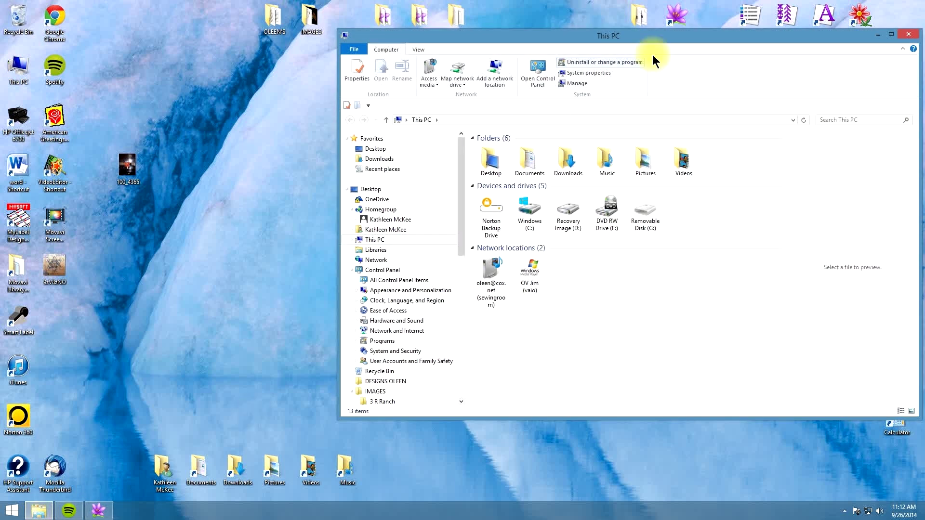
mouse_move(711, 32)
mouse_down()
mouse_move(656, 56)
mouse_move(614, 59)
mouse_up()
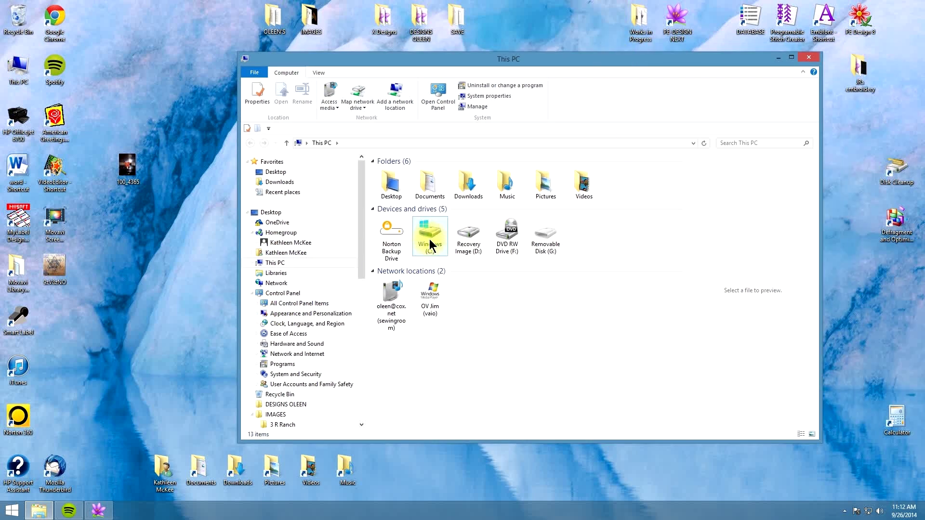
mouse_move(430, 237)
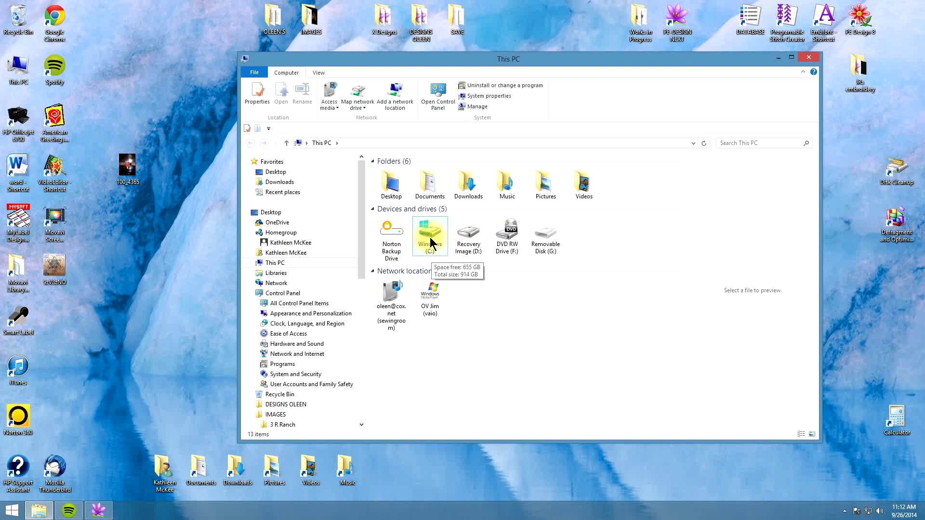
double_click(430, 242)
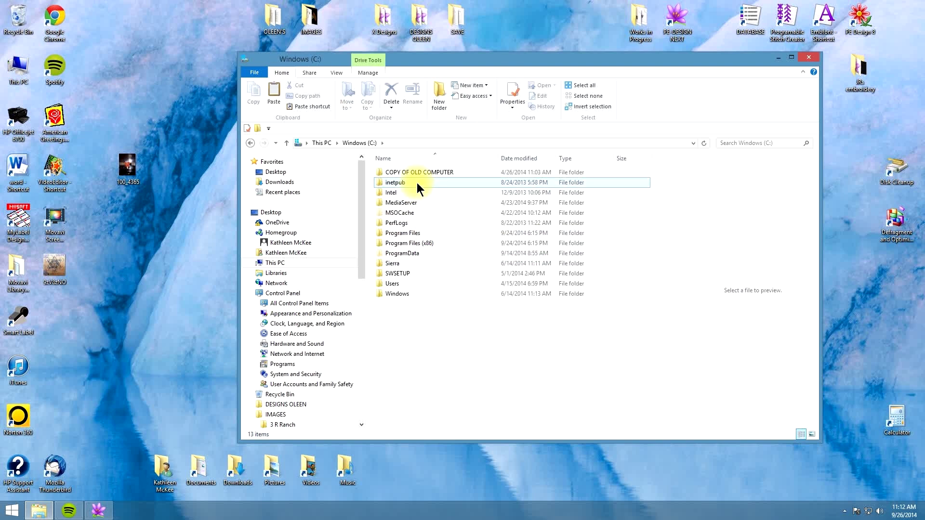
double_click(401, 293)
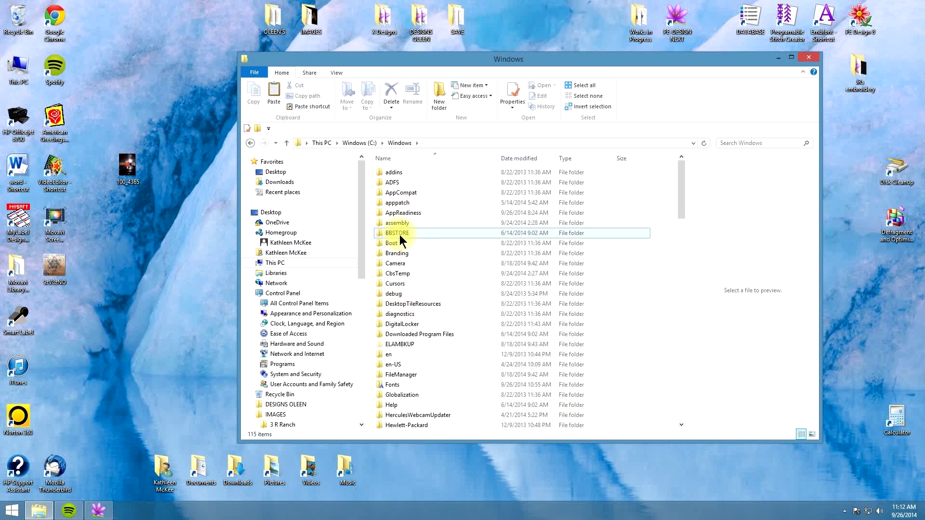
double_click(383, 383)
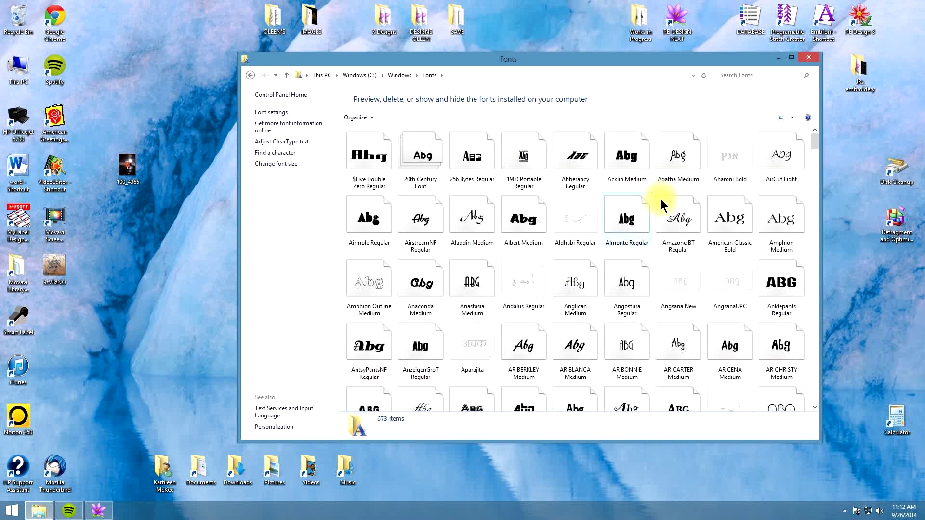
- Install Chapaza Italic by dragging it from Works in Progress into the Fonts folder
drag(656, 64, 503, 65)
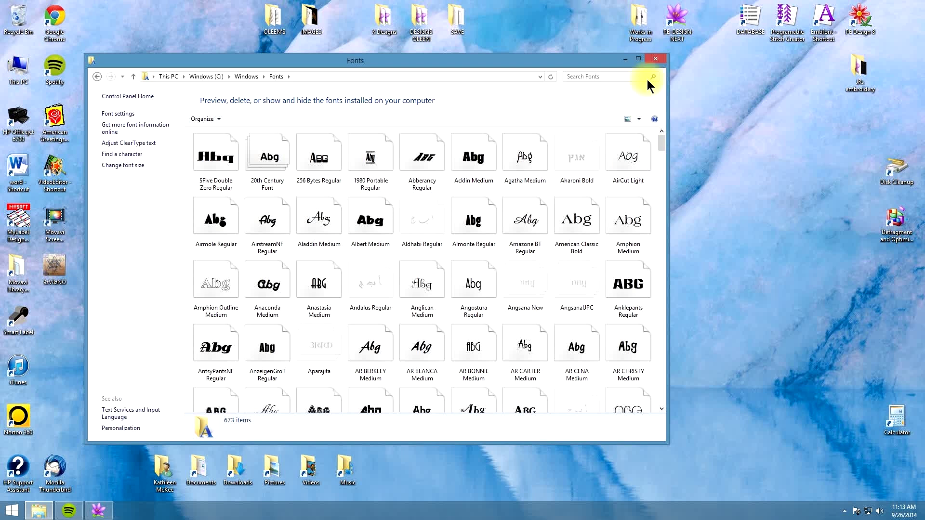
double_click(638, 18)
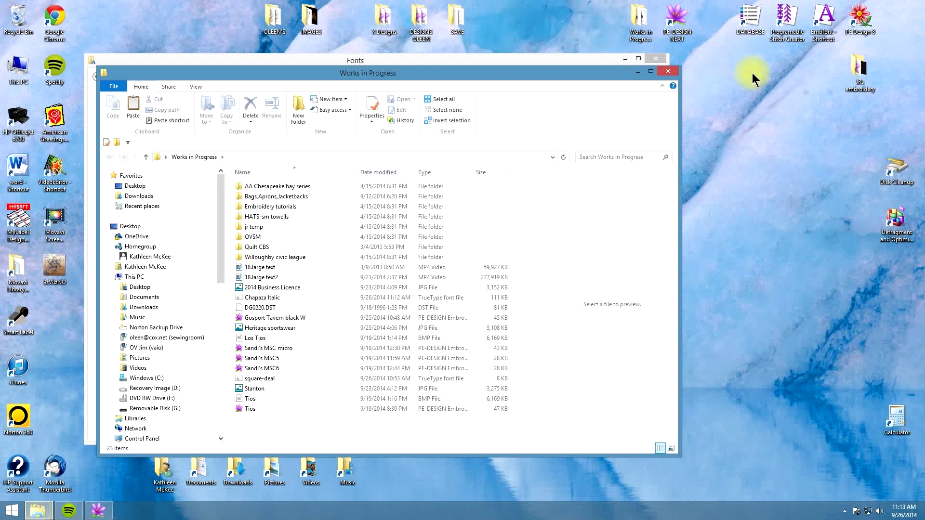
drag(524, 75, 852, 33)
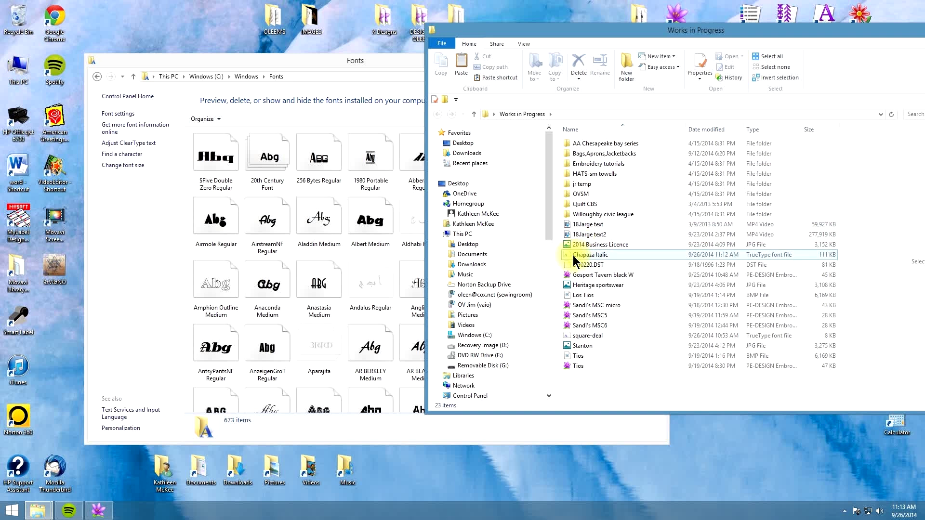
drag(576, 258, 327, 252)
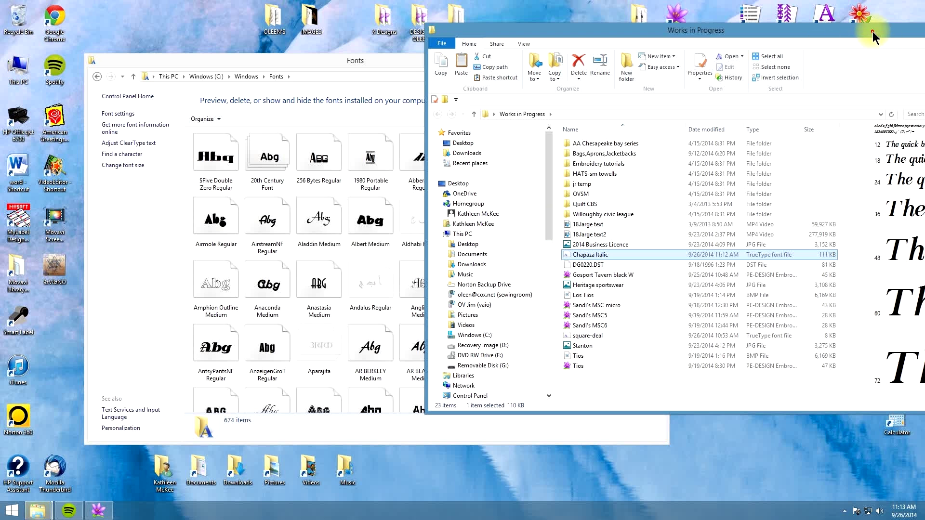
key(super+Down)
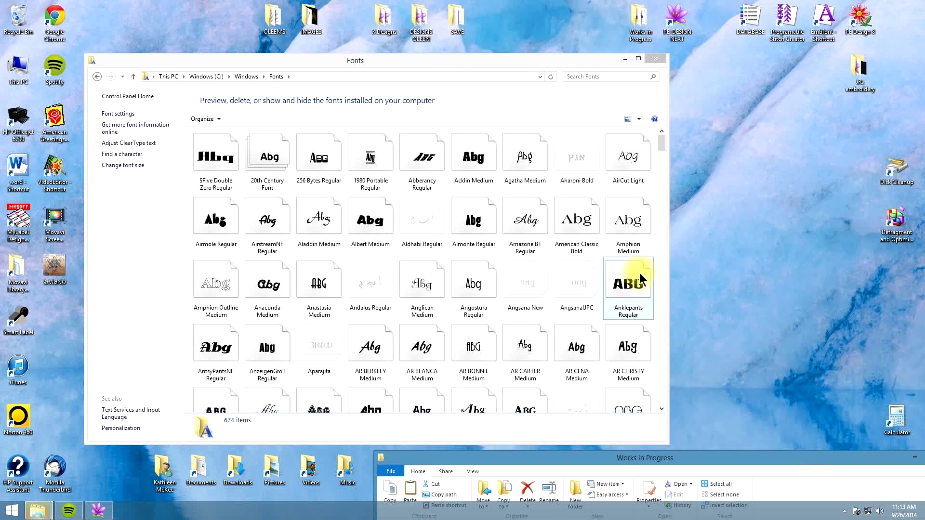
drag(664, 143, 649, 190)
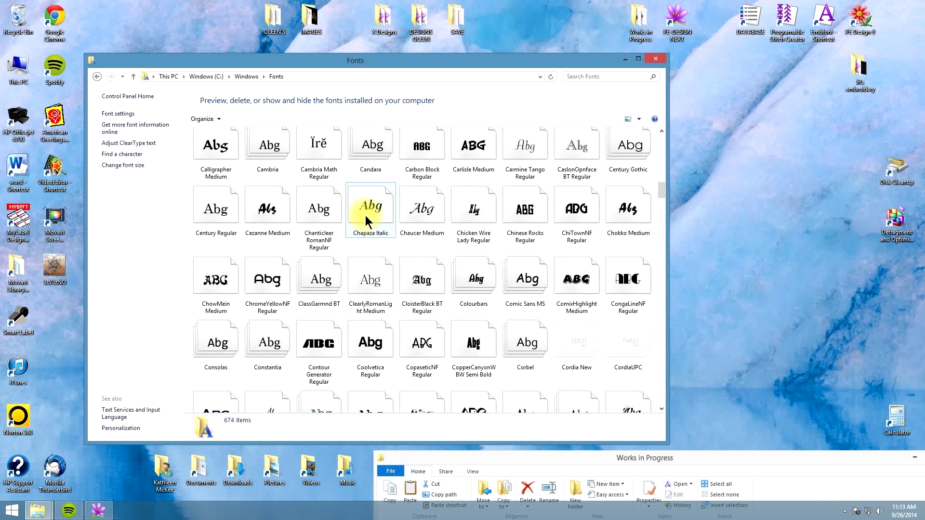
- Close the Fonts and Works in Progress windows and bring PE-Design NEXT back
click(653, 59)
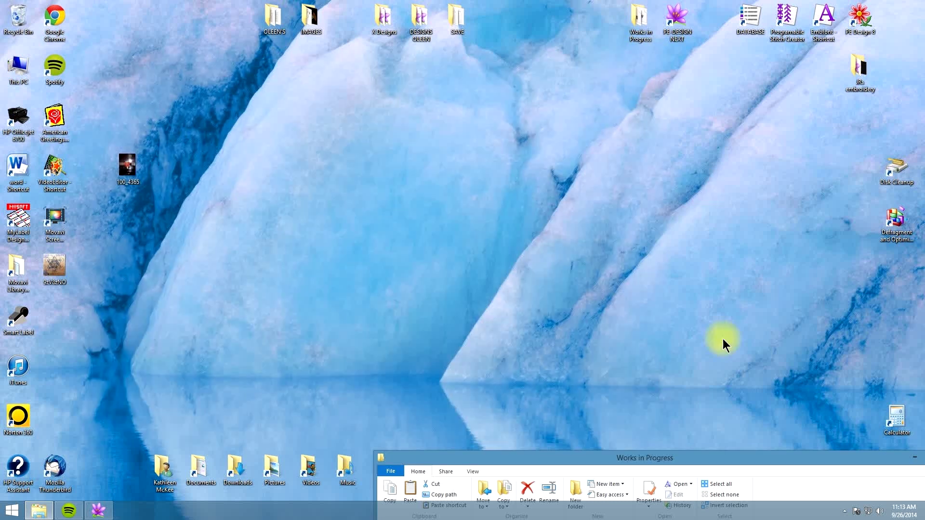
drag(807, 451, 708, 393)
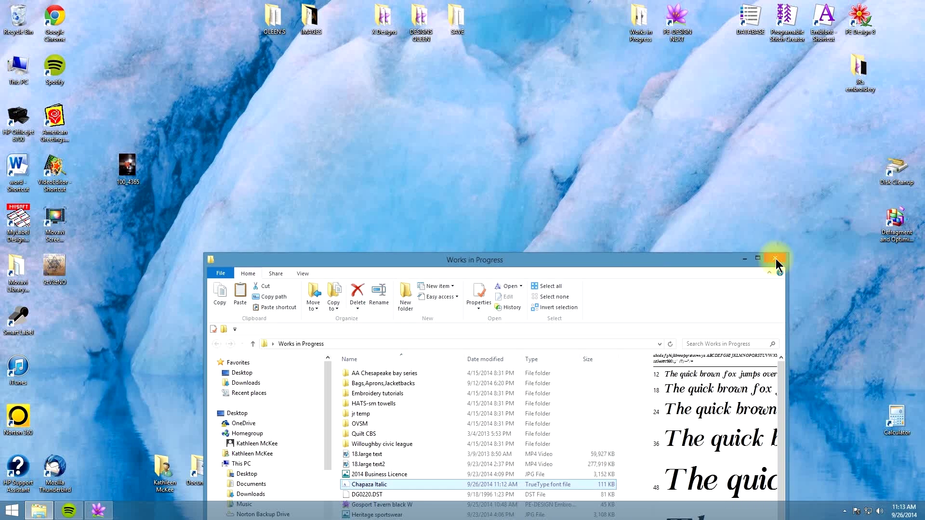
click(774, 260)
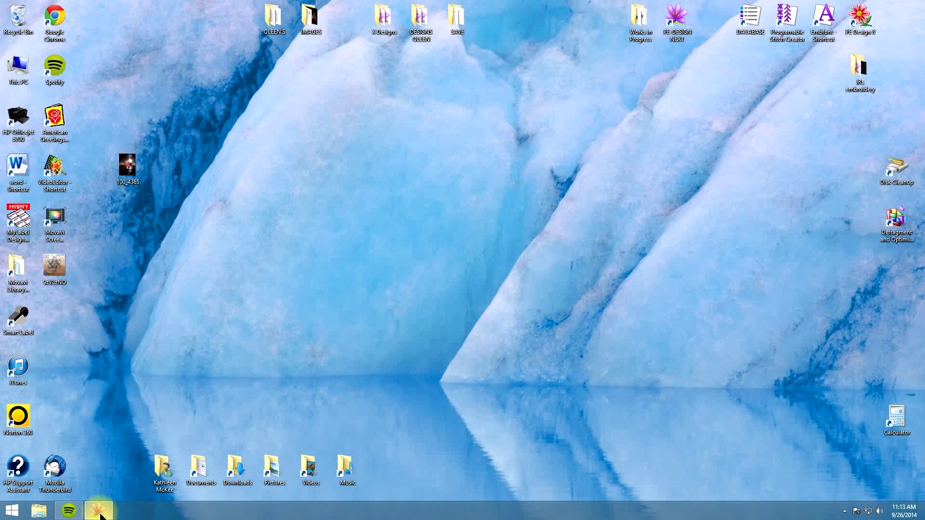
click(97, 511)
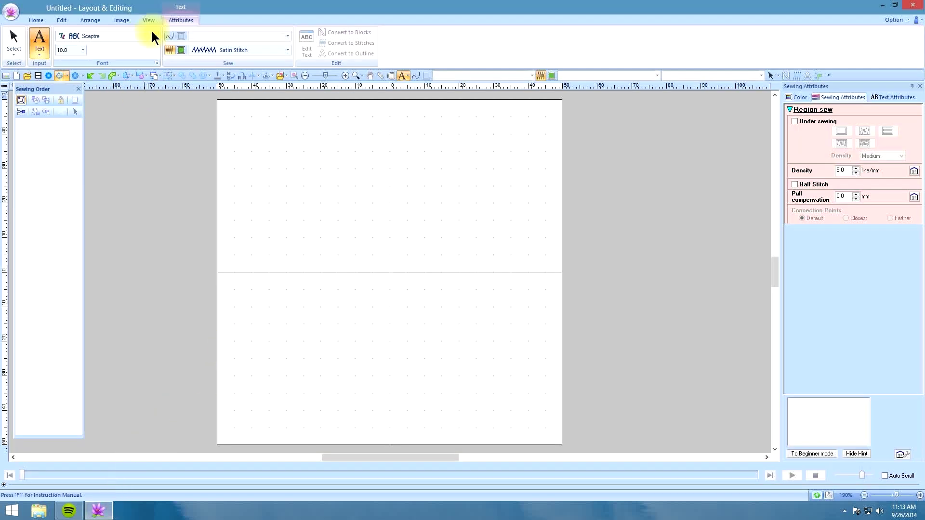
- Check the C fonts for Chapaza Italic, then close PE-Design NEXT
click(155, 34)
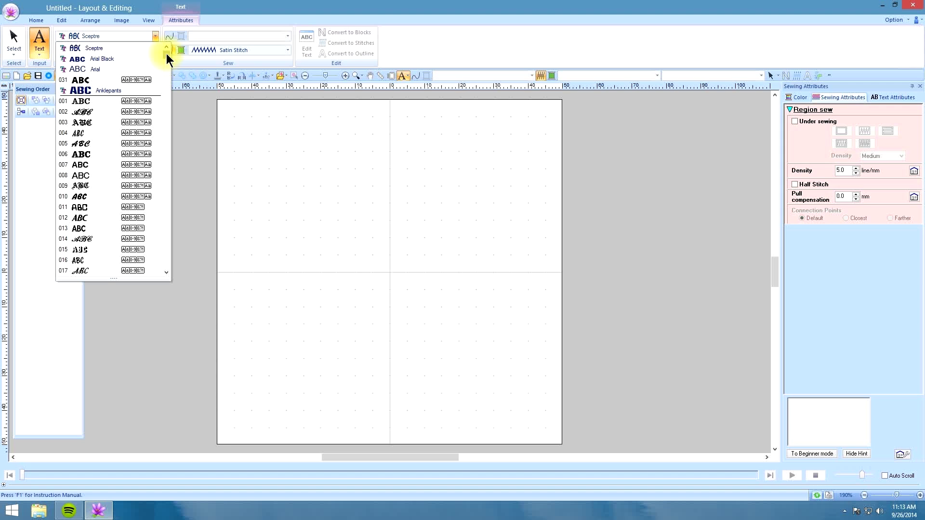
drag(166, 54, 165, 78)
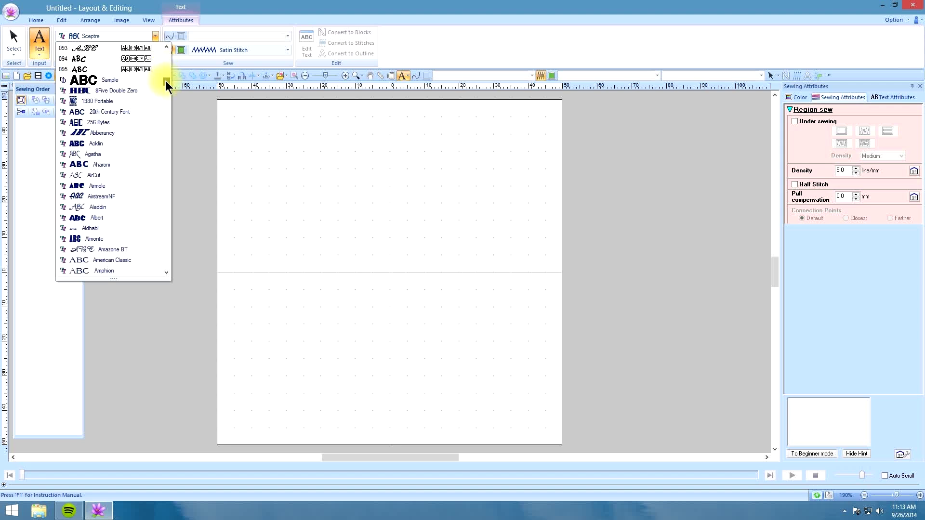
drag(165, 86, 164, 116)
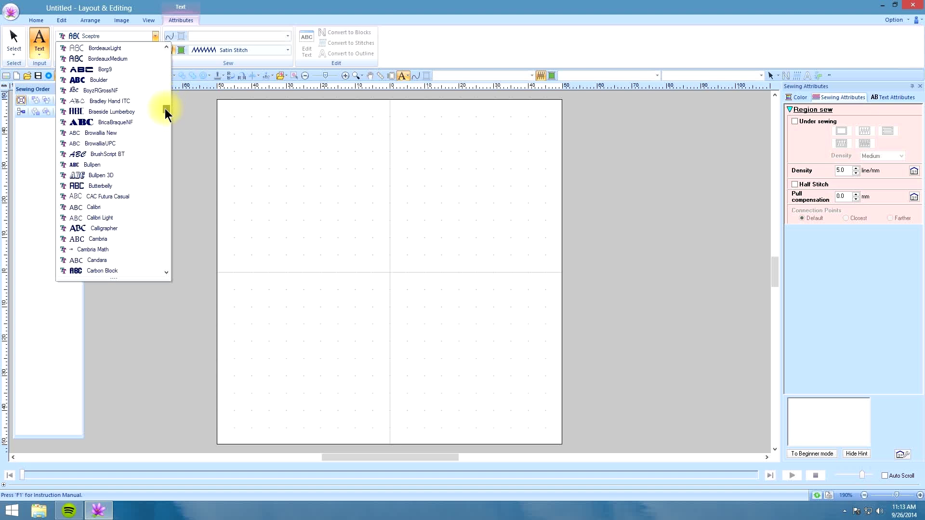
click(167, 271)
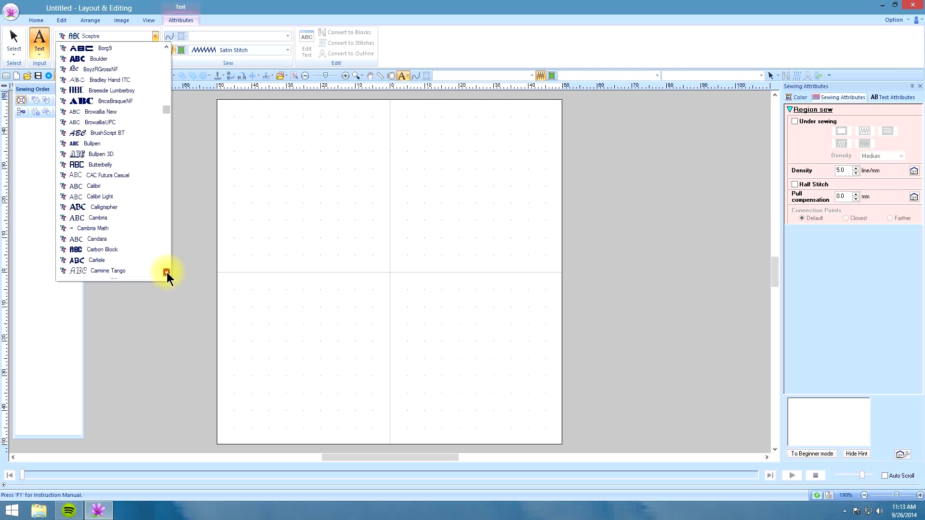
click(167, 271)
click(168, 273)
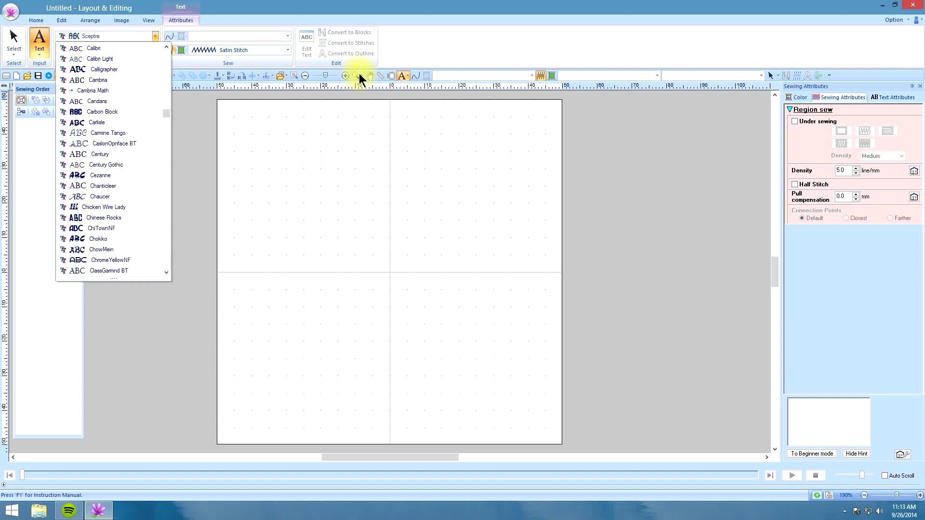
click(913, 5)
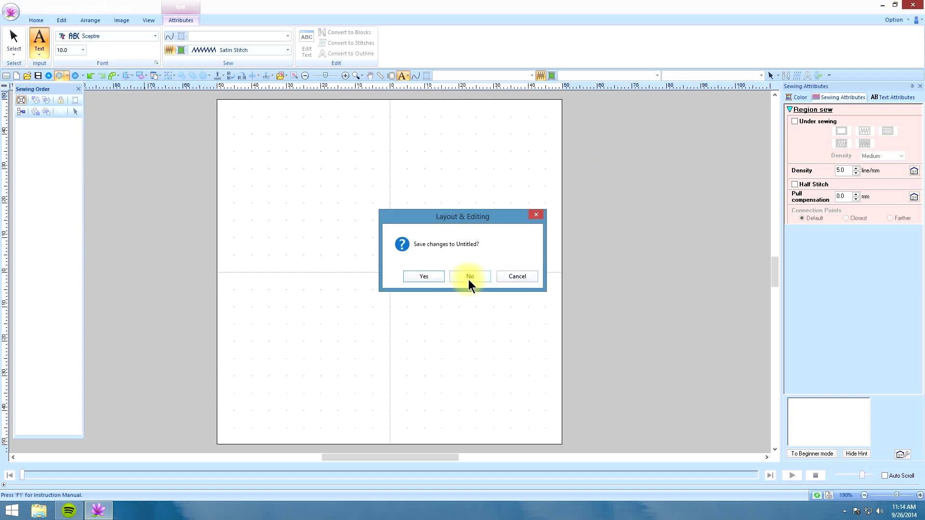
- Exit without saving Untitled and relaunch PE-Design NEXT
click(468, 278)
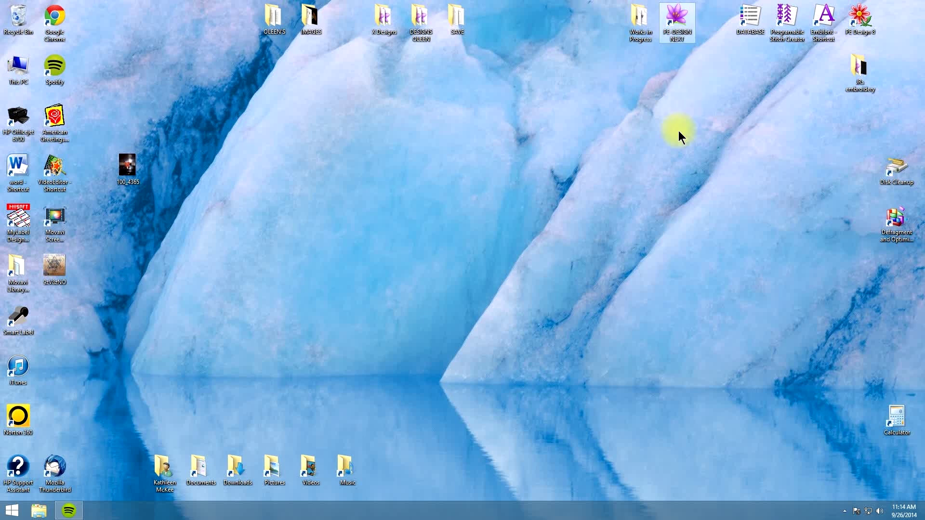
key(Return)
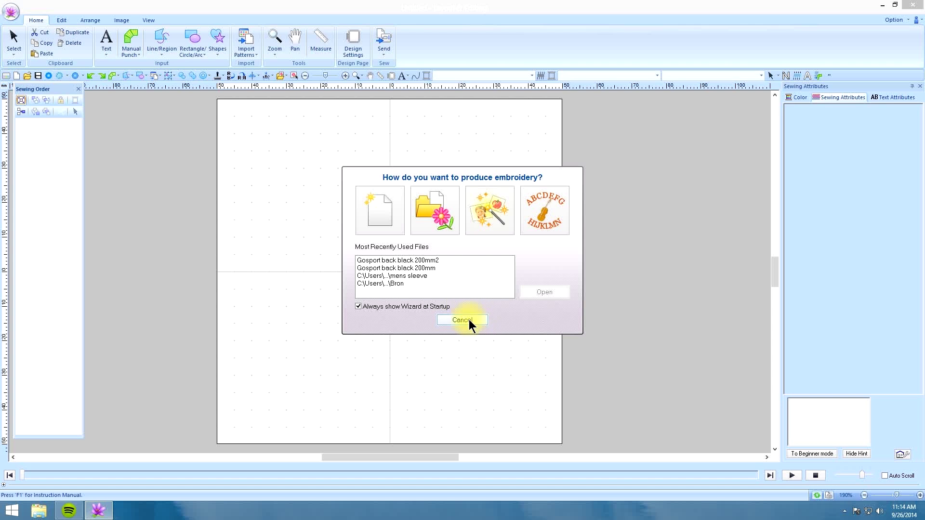
- Dismiss the startup wizard and select the plain Text tool
click(468, 320)
click(107, 42)
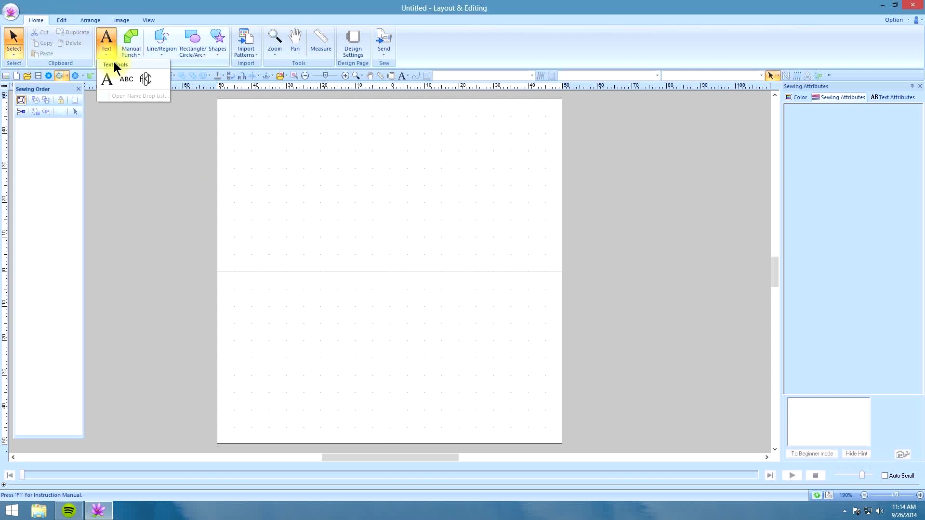
click(107, 78)
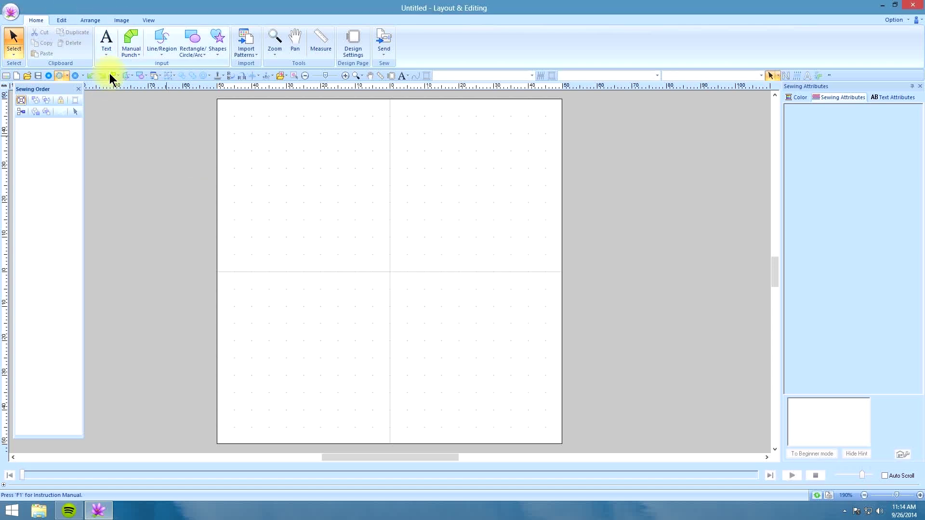
- Type 'ABD' on the canvas in Chapaza Italic
click(154, 36)
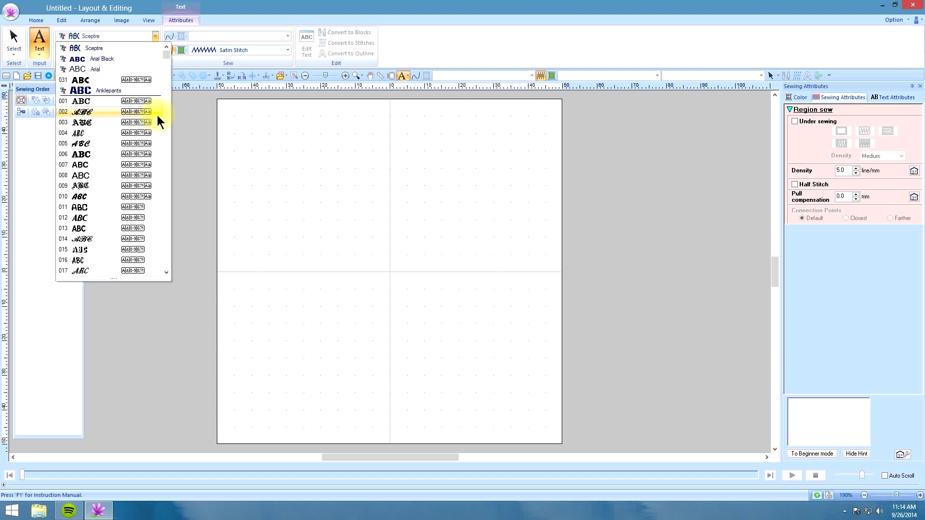
drag(169, 53, 166, 115)
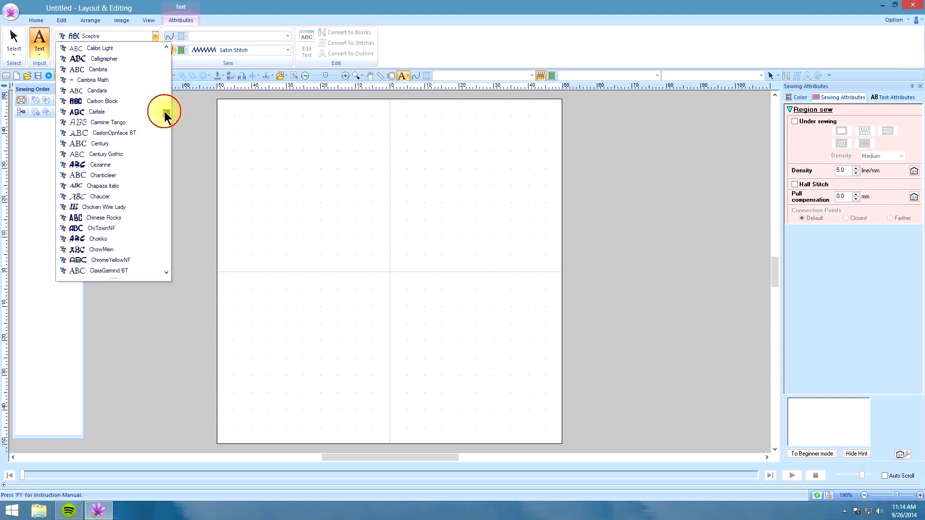
click(116, 187)
click(388, 251)
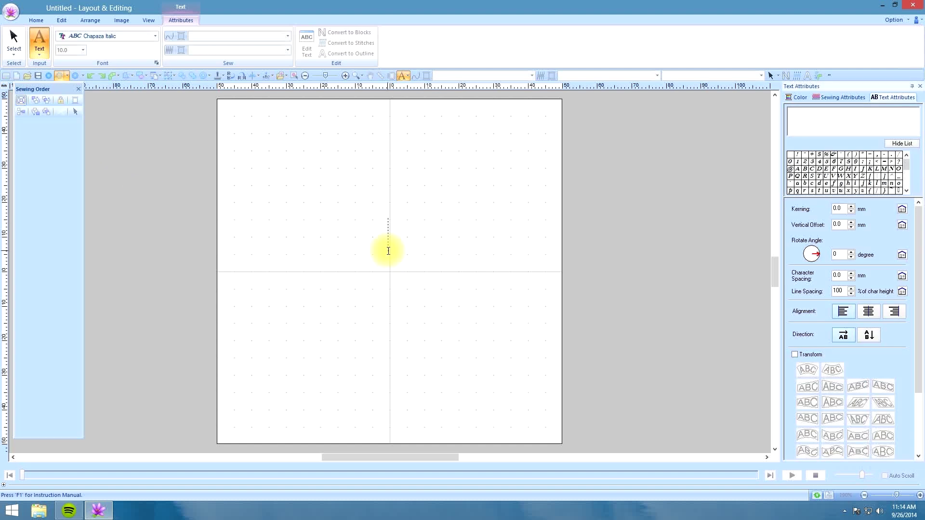
text(ABD)
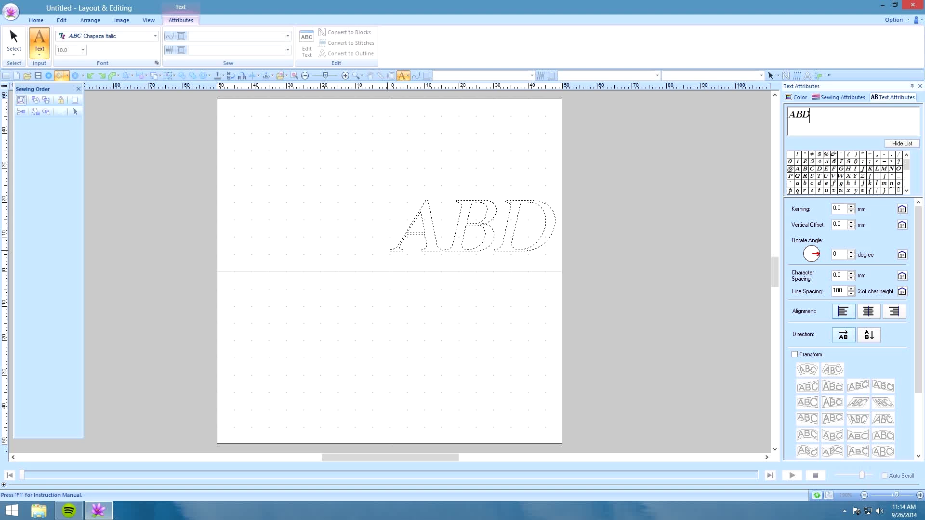
key(Return)
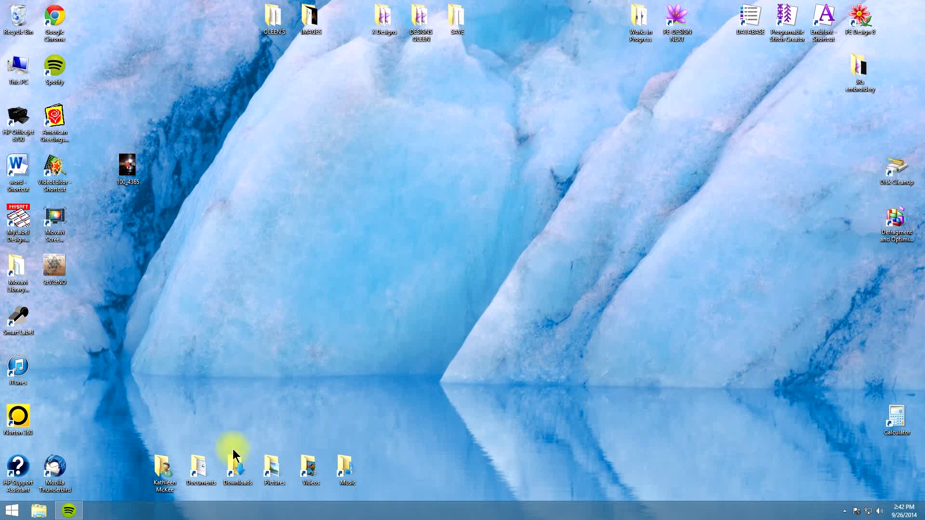
- Open the Downloads folder from the desktop to find the shanghai zip file
double_click(234, 468)
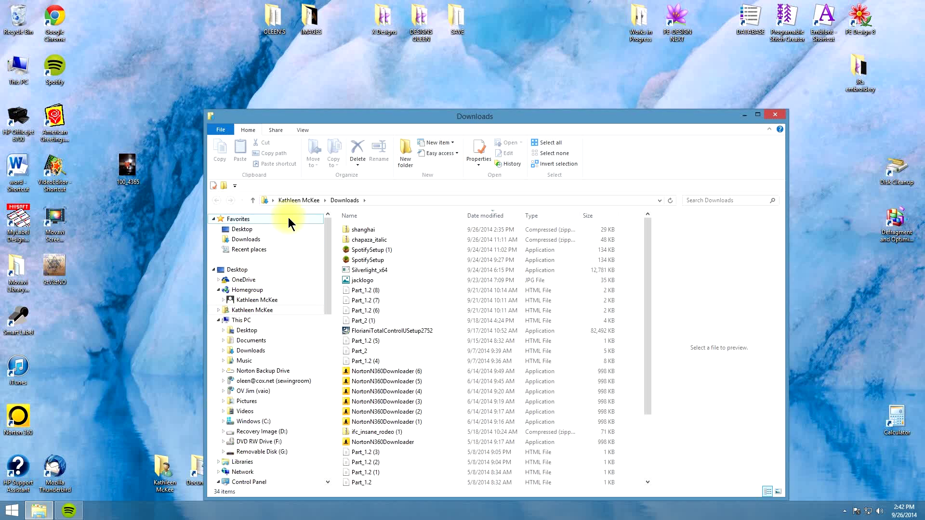
- Open the shanghai zip and preview its TrueType font file in Font Viewer
double_click(365, 229)
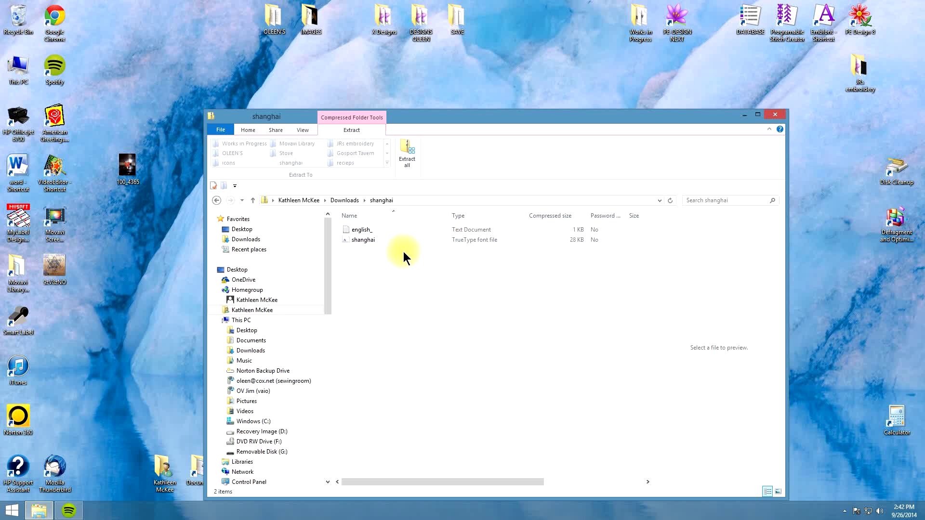
double_click(361, 240)
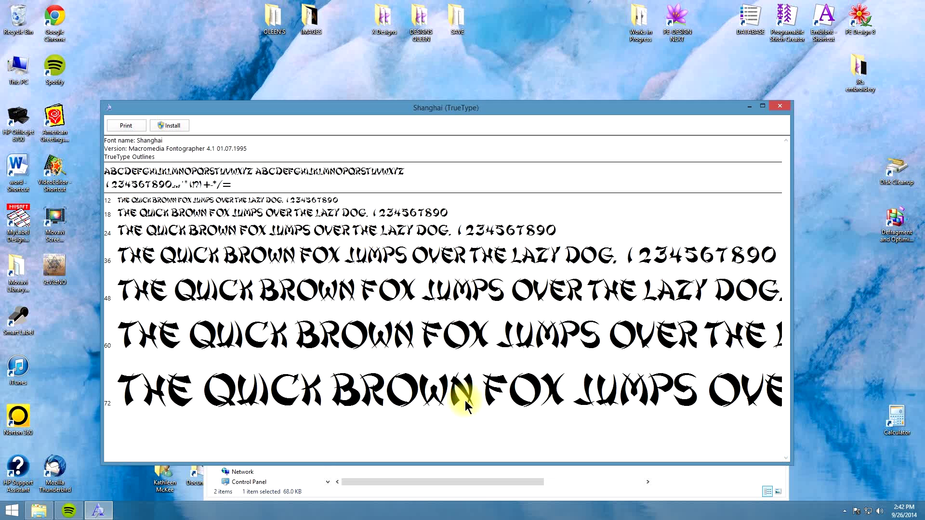
- Install the Shanghai font, replacing the existing copy, and close the font preview
click(172, 125)
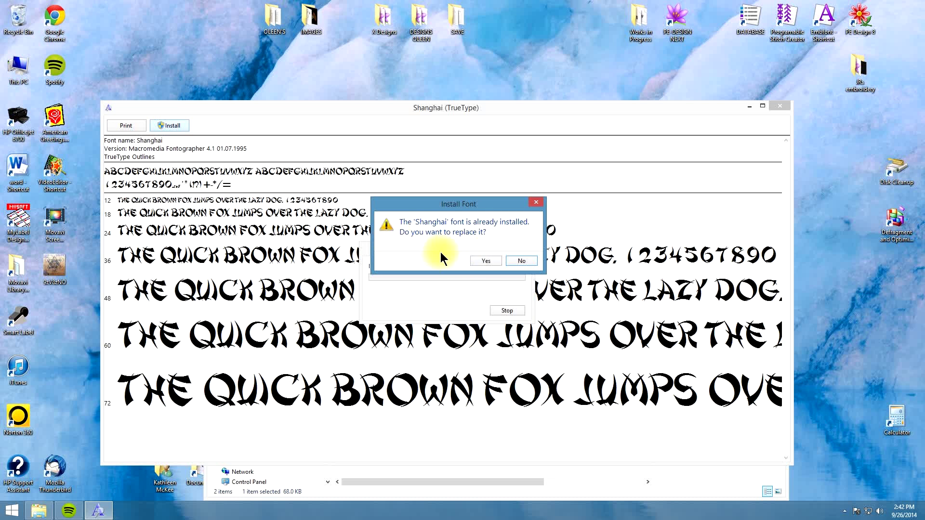
click(481, 262)
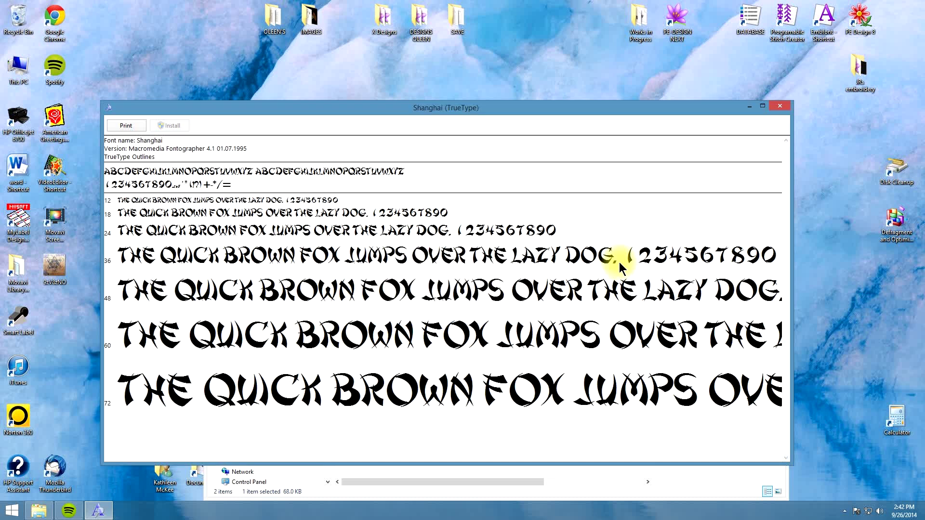
click(782, 106)
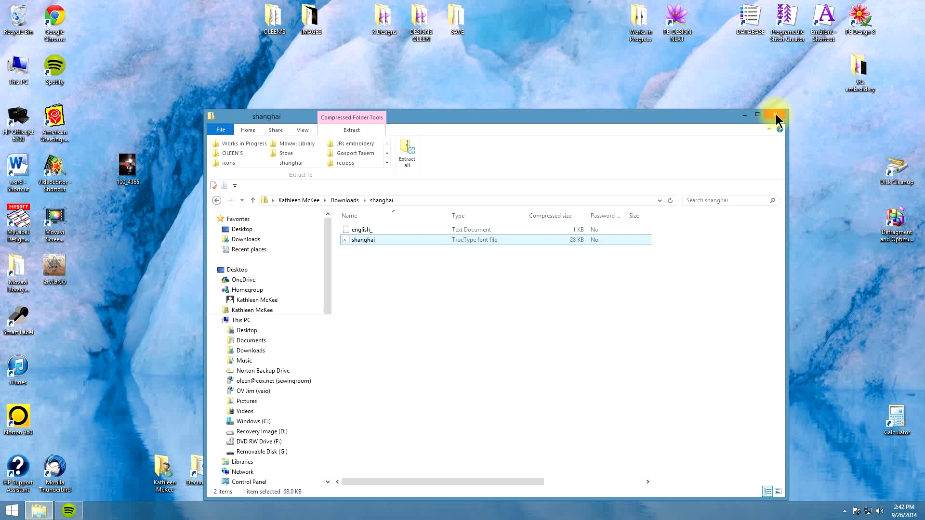
- Close the shanghai folder window, dismiss the PE-Design NEXT startup wizard, and open the font list
click(776, 115)
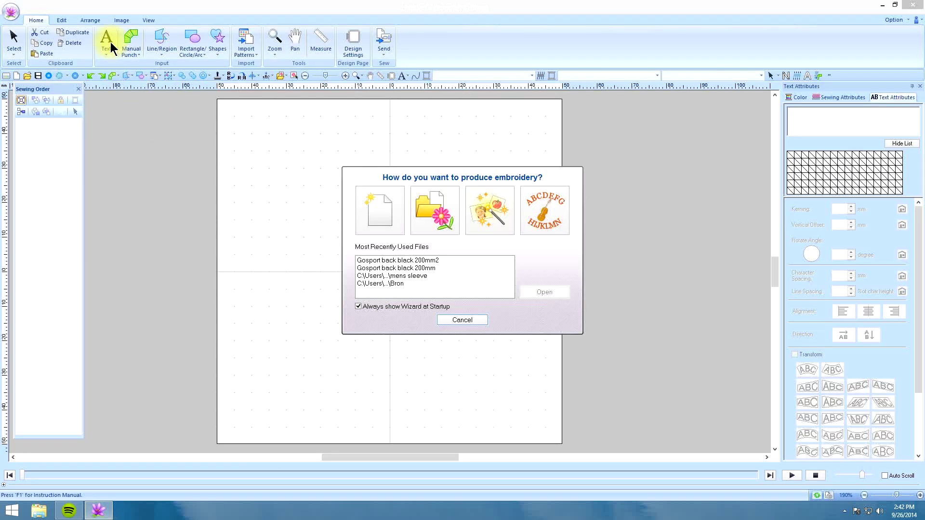
click(455, 319)
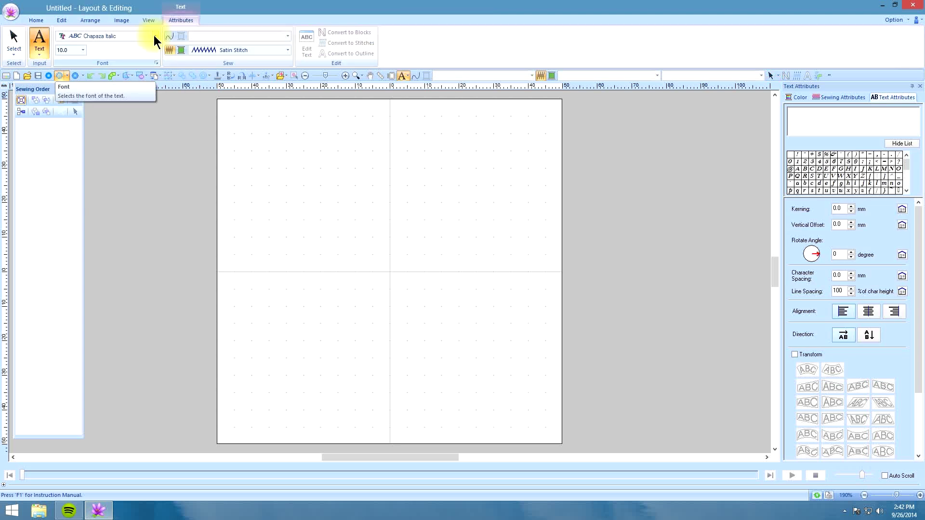
click(155, 36)
drag(167, 52, 166, 217)
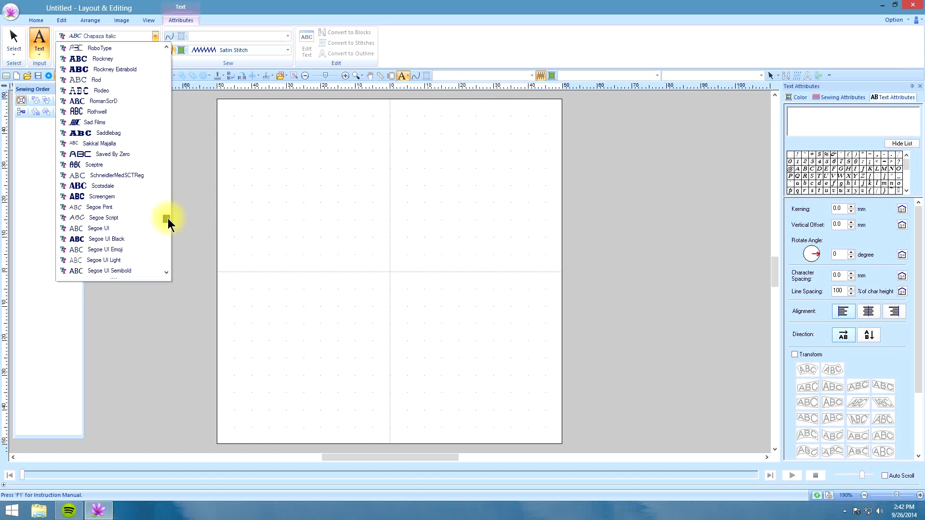
drag(166, 217, 162, 226)
- Choose the Shanghai font and place ABC near the canvas centre as stitched lettering
click(107, 228)
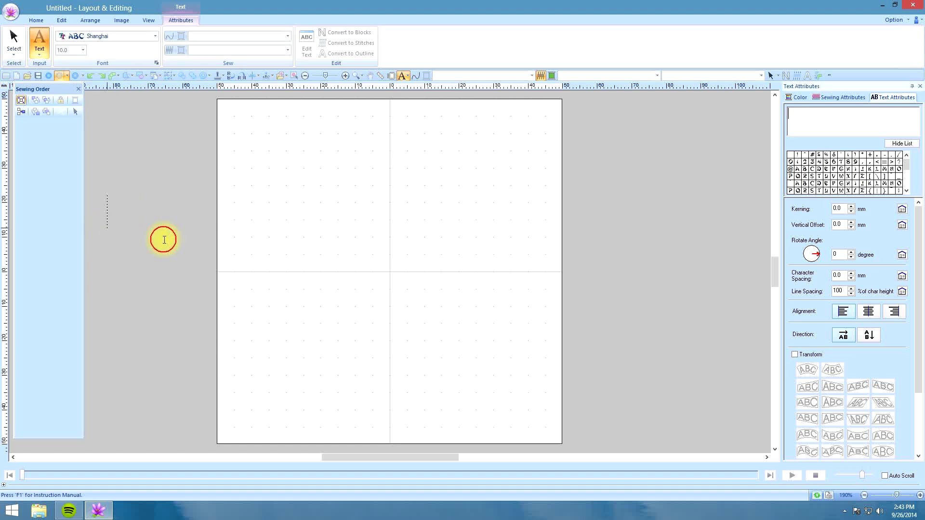
click(365, 258)
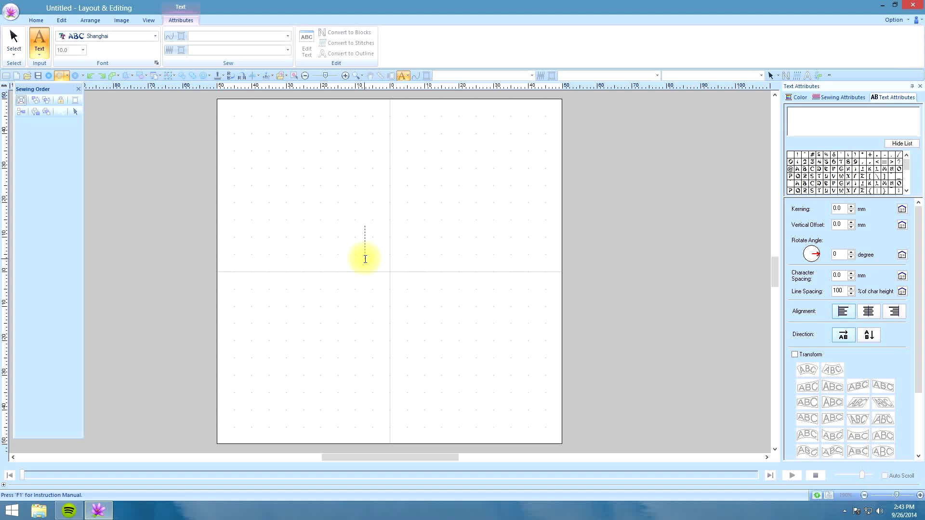
text(ABC)
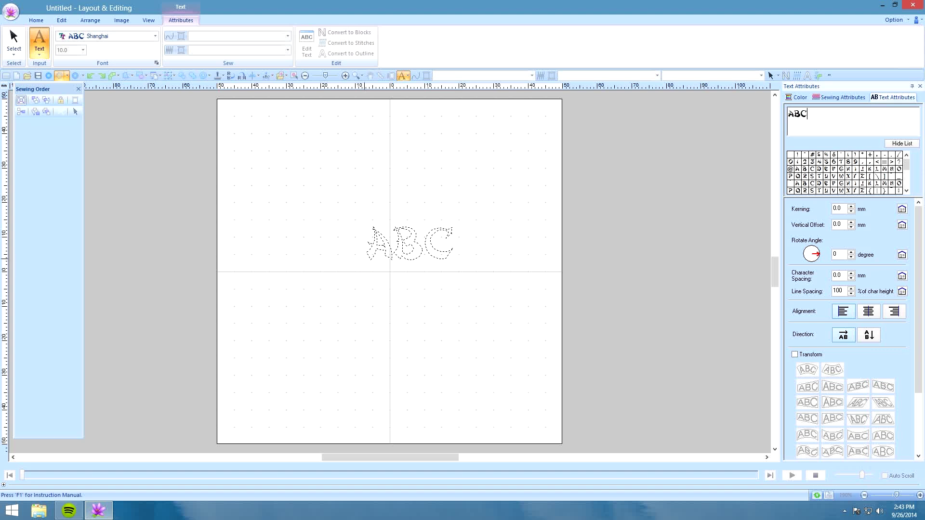
click(365, 258)
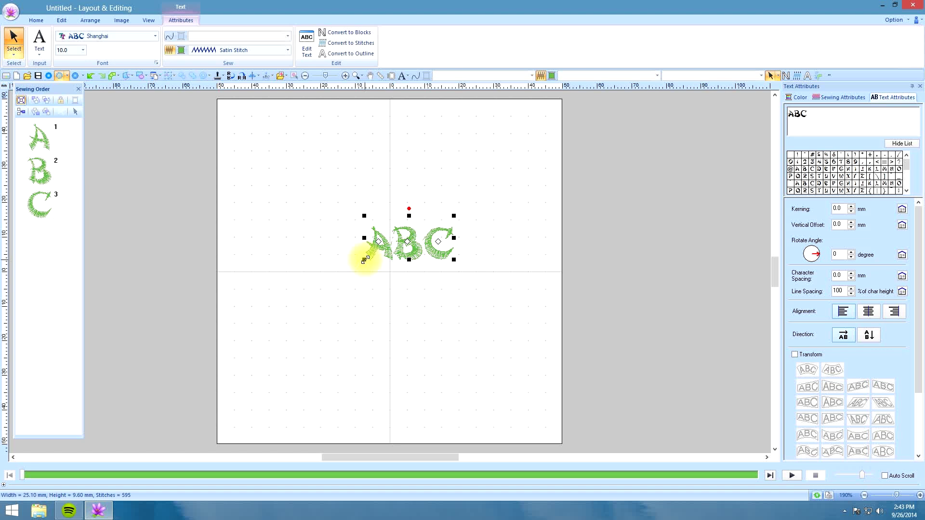